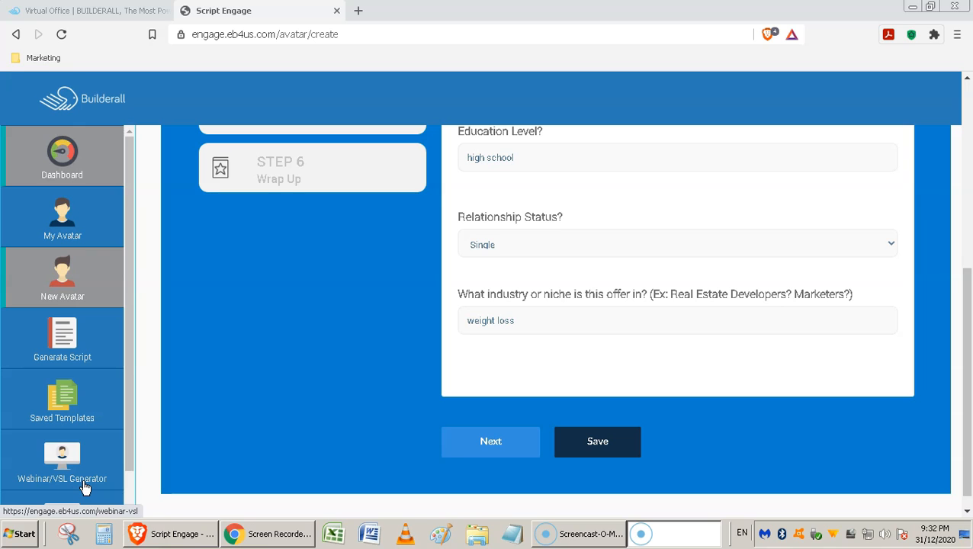
# Advance the new avatar questionnaire past Ideal Avatar Profile and through the USP Framework answers to Pain Point & Focus.
pyautogui.click(497, 453)
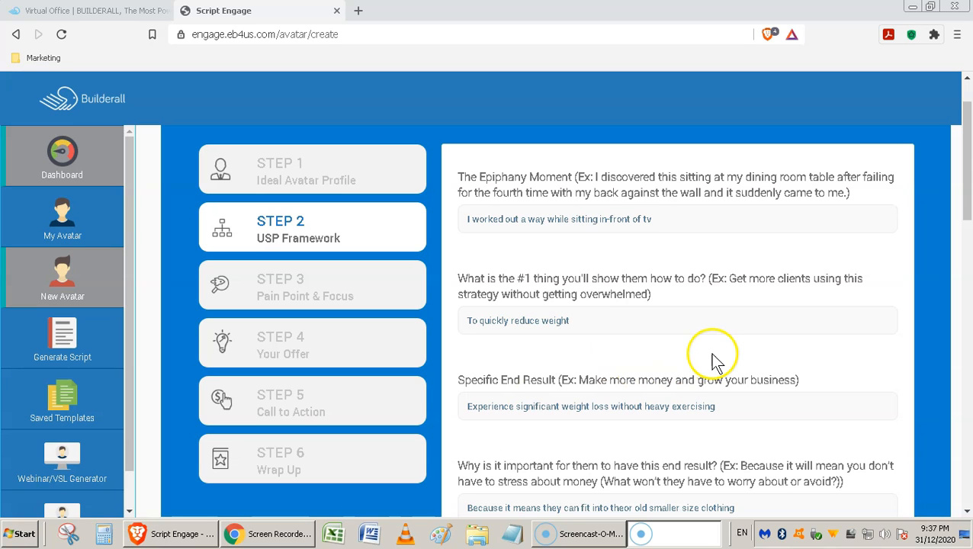
pyautogui.scroll(-8, 756, 341)
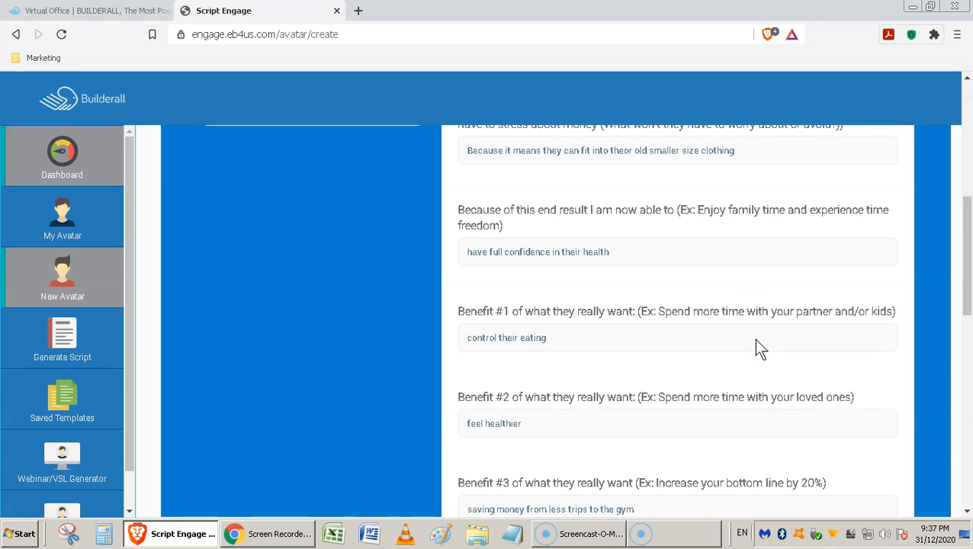
pyautogui.scroll(-6, 756, 347)
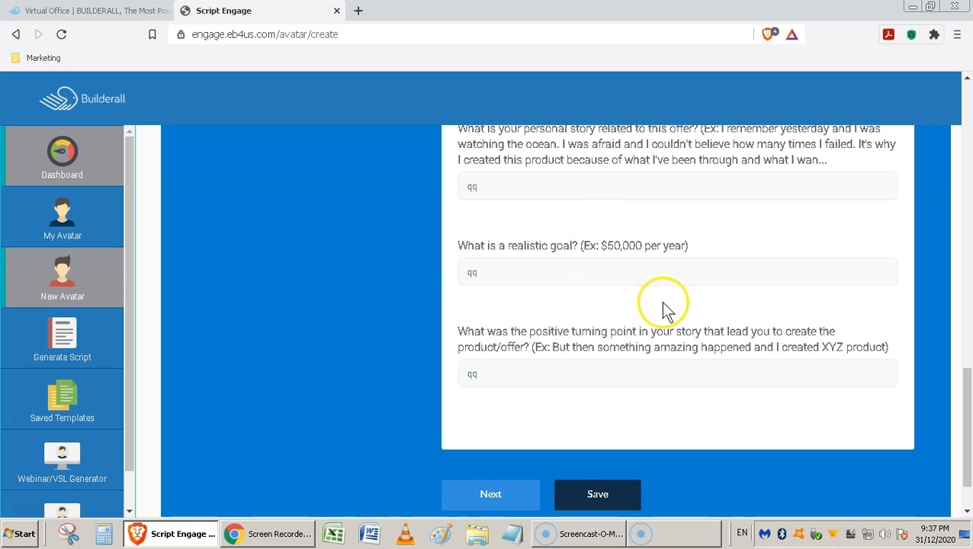
pyautogui.click(478, 498)
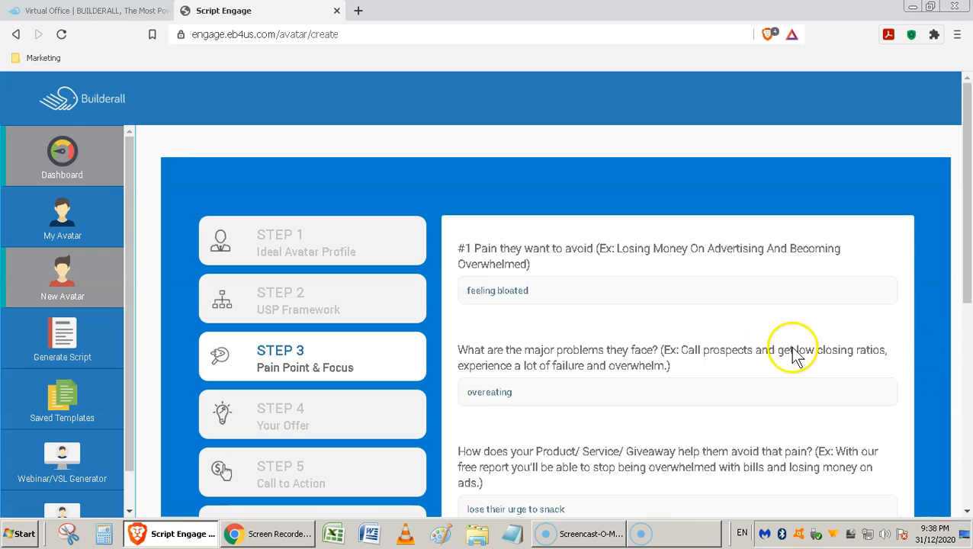
# Go through the Pain Point & Focus and Your Offer answers and continue to the Call to Action section.
pyautogui.scroll(-5, 790, 354)
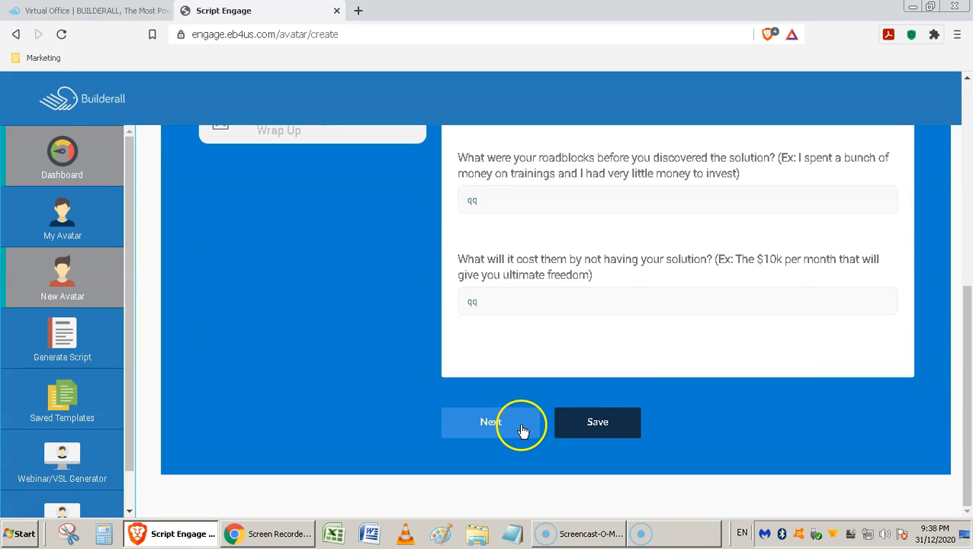
pyautogui.click(522, 427)
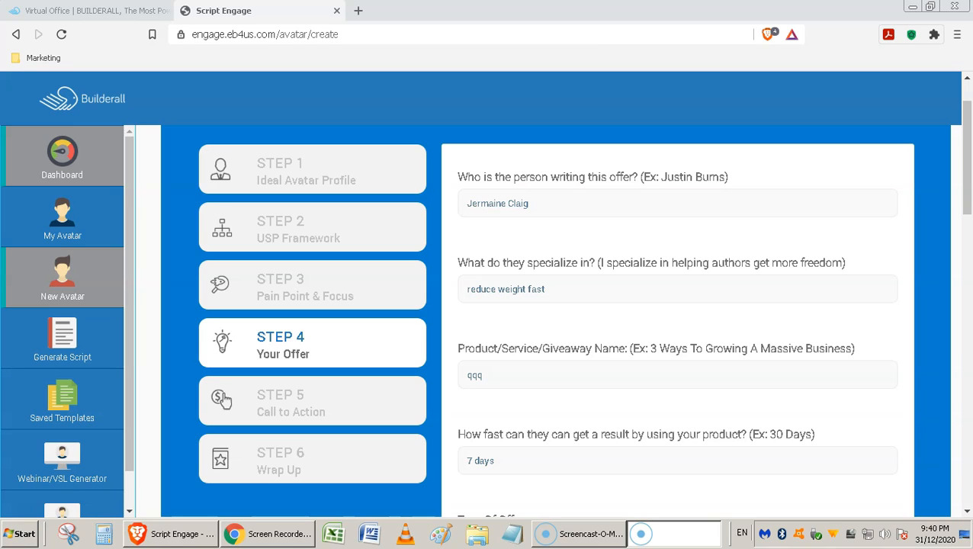
pyautogui.click(880, 323)
pyautogui.scroll(-8, 882, 331)
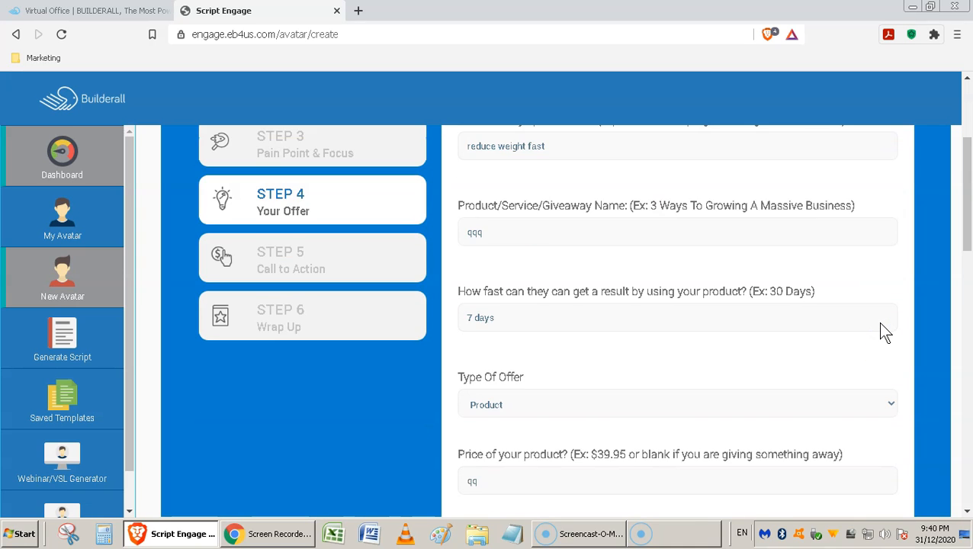
pyautogui.scroll(-5, 876, 321)
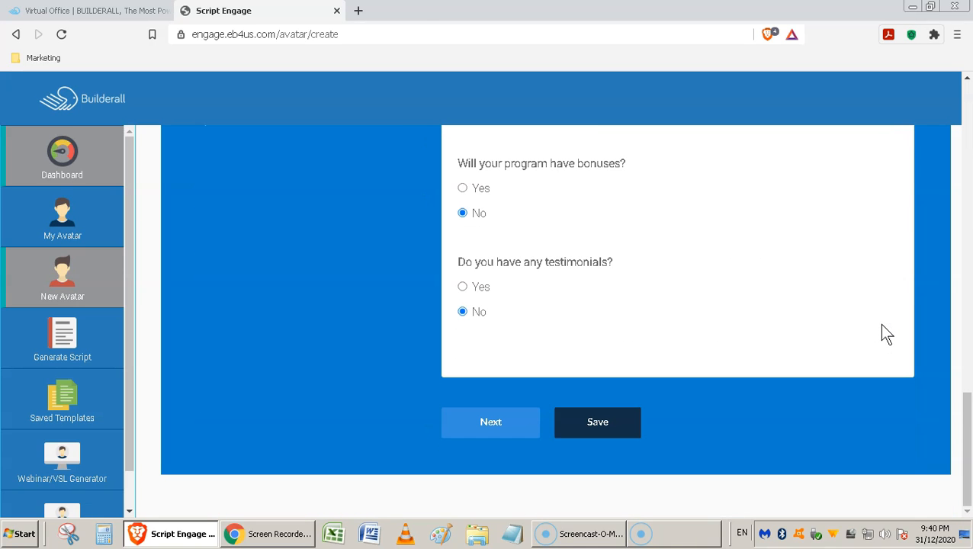
pyautogui.click(507, 432)
pyautogui.click(501, 430)
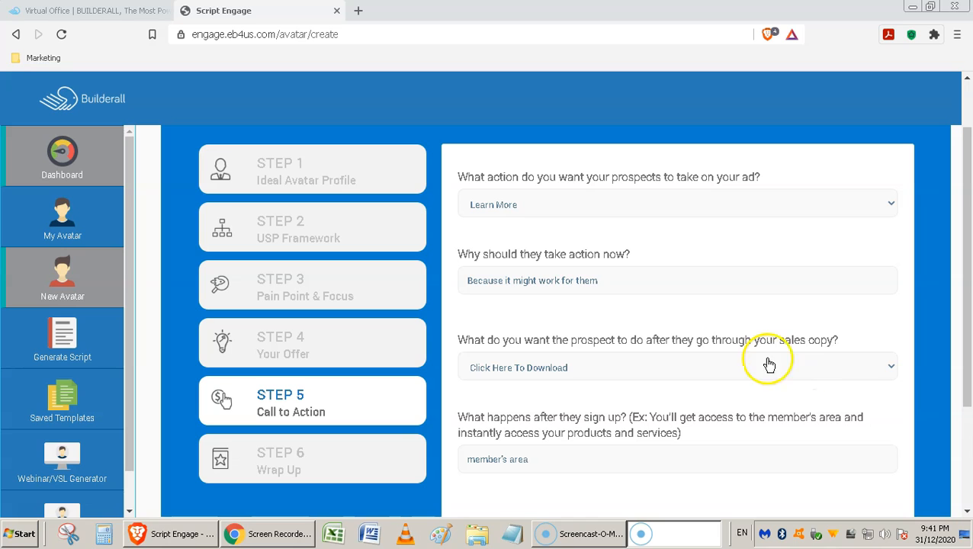
# Go through the Call to Action answers and continue to the Wrap Up section.
pyautogui.click(839, 316)
pyautogui.scroll(-1, 839, 316)
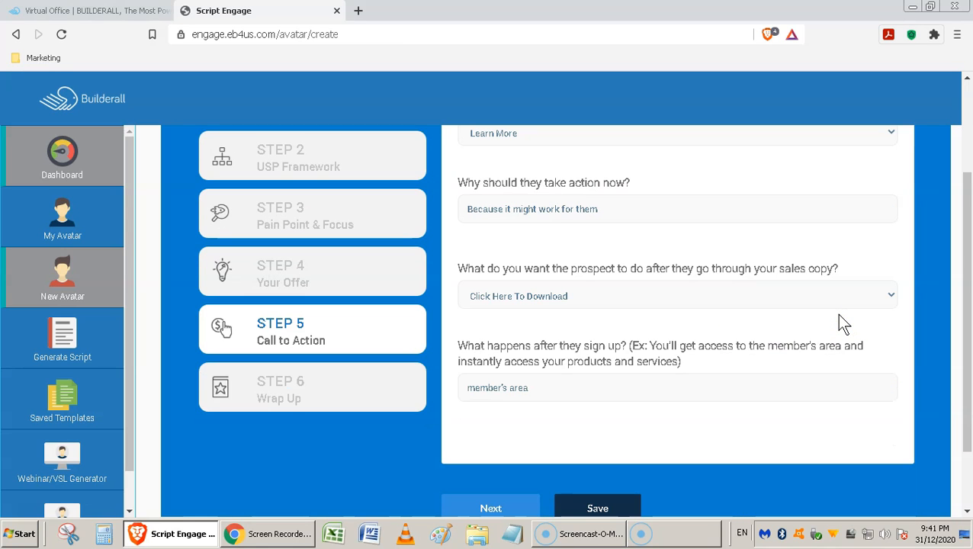
pyautogui.click(491, 509)
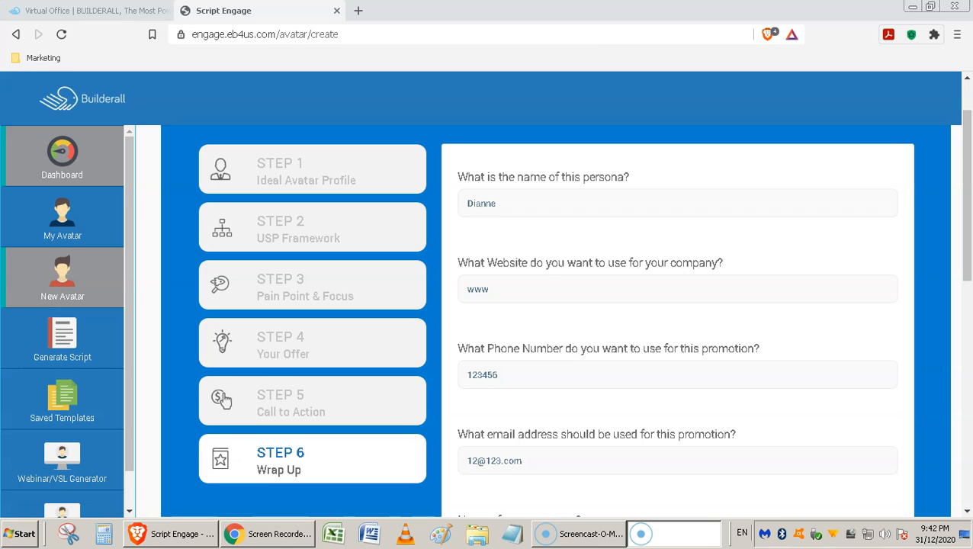
# Review the Wrap Up answers, from the persona and contact details down through the company, link and social profile fields.
pyautogui.click(894, 248)
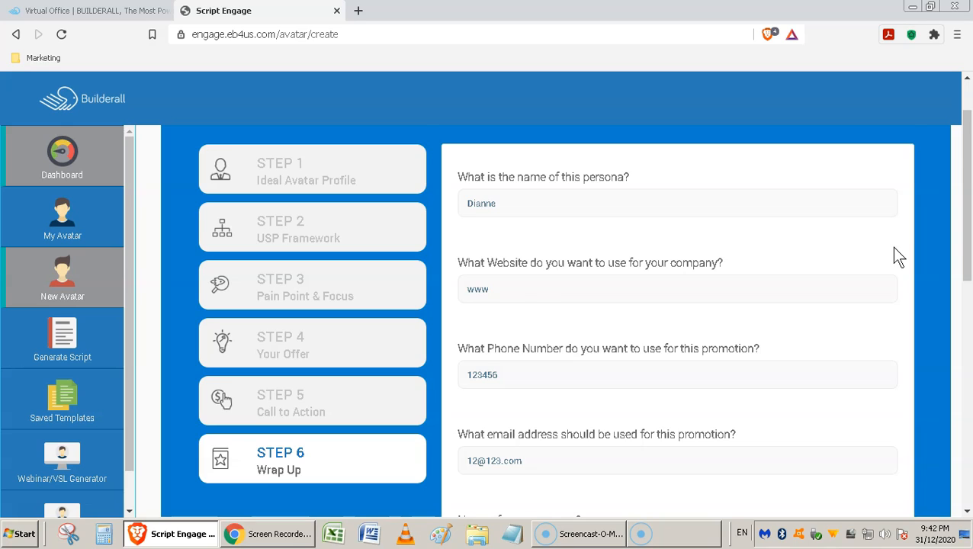
pyautogui.scroll(-2, 894, 248)
pyautogui.scroll(-3, 894, 247)
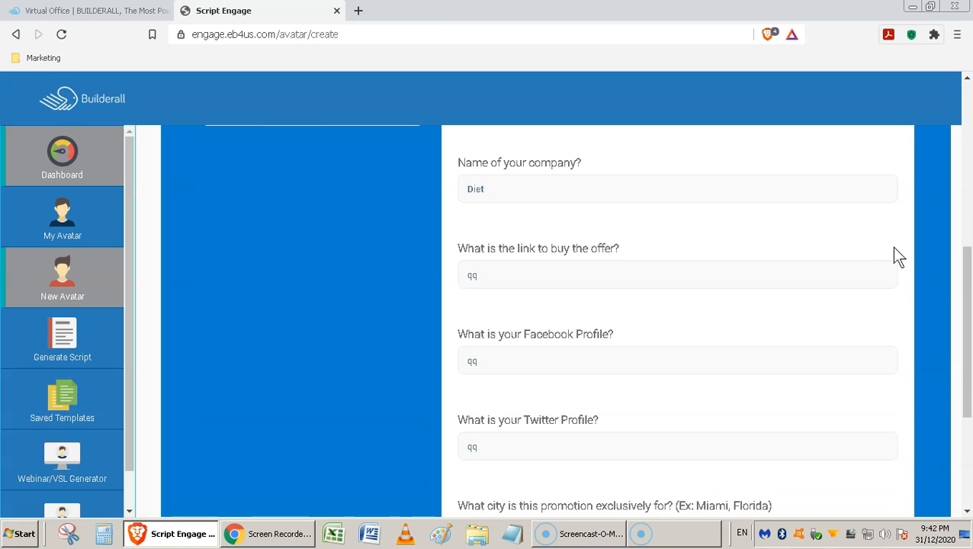
pyautogui.scroll(-3, 894, 249)
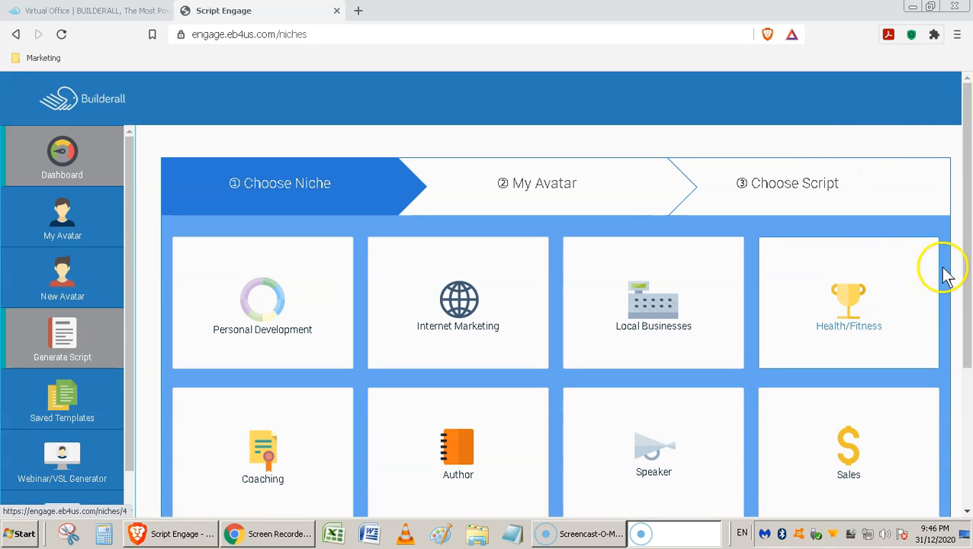
# Look through the available niches for script generation and choose Health/Fitness.
pyautogui.scroll(-3, 967, 255)
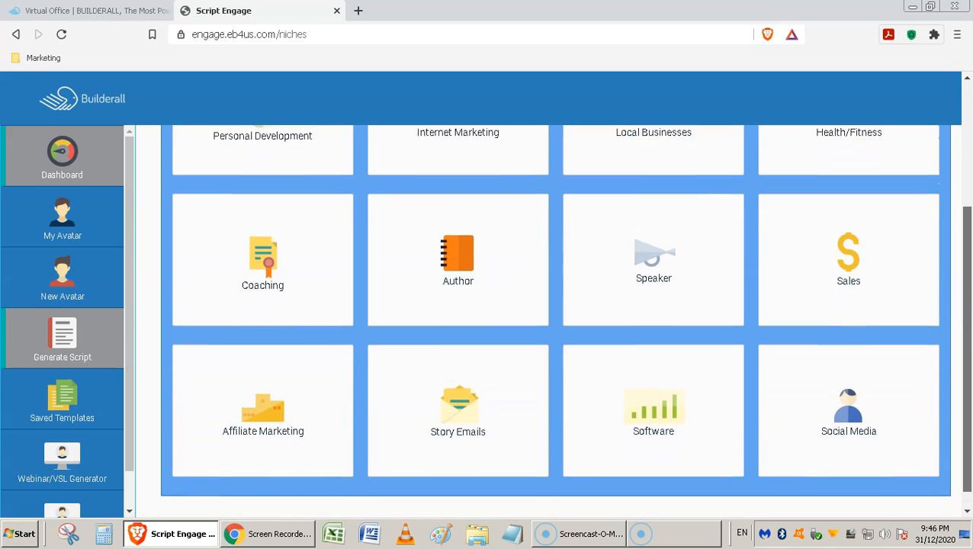
pyautogui.scroll(4, 959, 254)
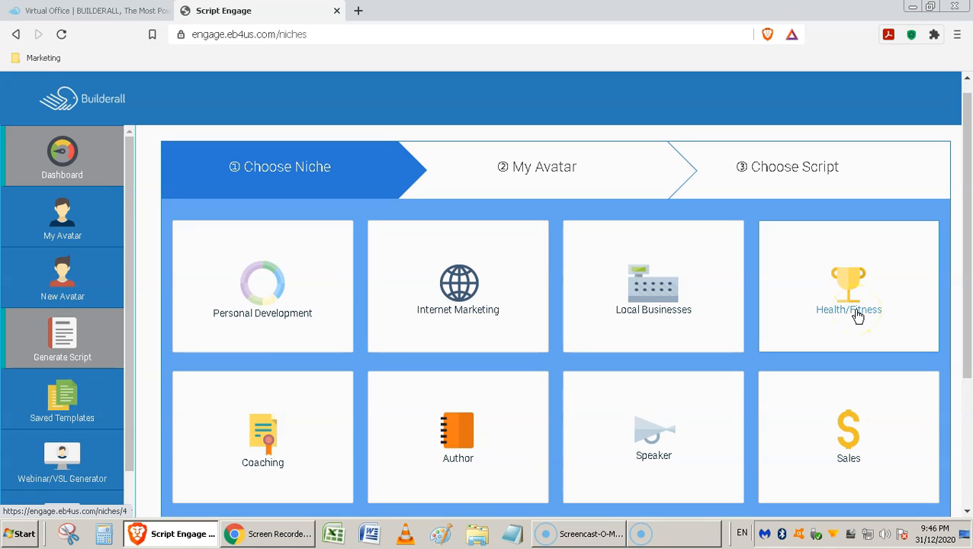
pyautogui.click(857, 315)
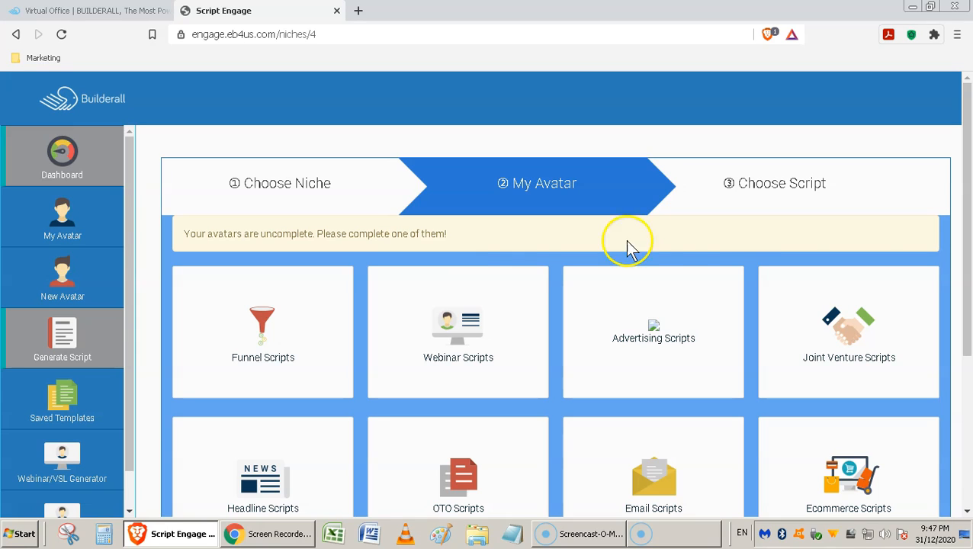
# Open the Long Form Sales Letter Script from the Funnel Scripts category.
pyautogui.moveTo(968, 283)
pyautogui.mouseDown()
pyautogui.moveTo(964, 438)
pyautogui.moveTo(963, 298)
pyautogui.mouseUp()
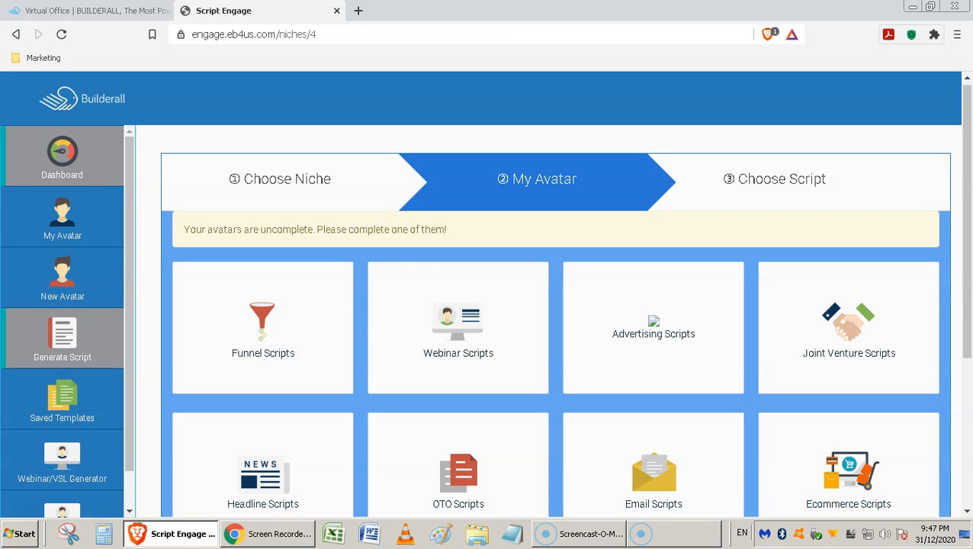
pyautogui.click(268, 330)
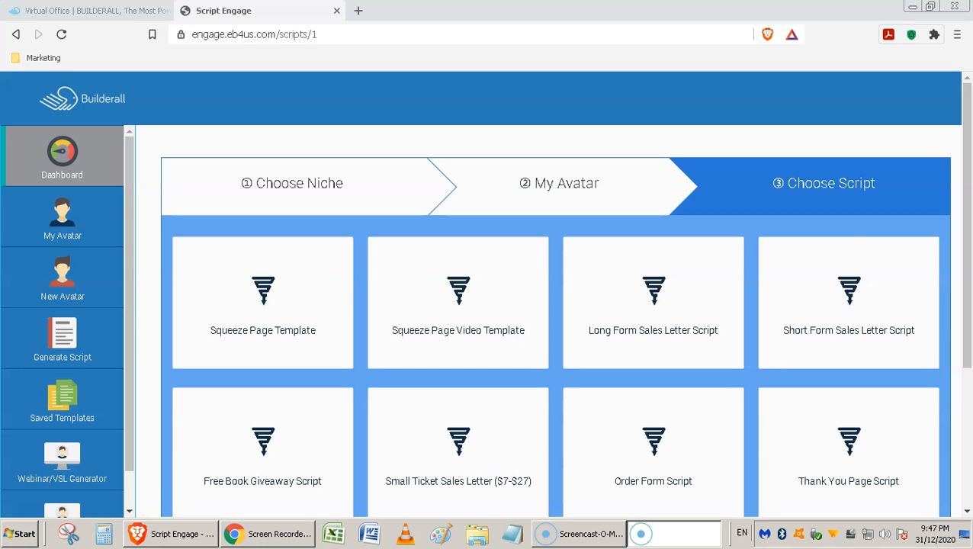
pyautogui.click(658, 315)
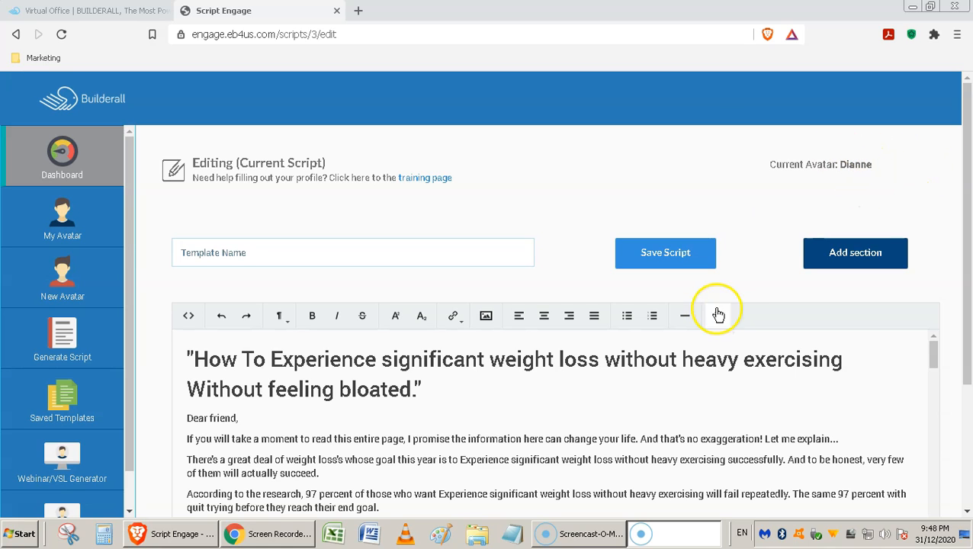
# Read through the generated sales letter, from the headline and introduction to the product description and the testimonial lead-in.
pyautogui.click(754, 254)
pyautogui.scroll(-3, 756, 255)
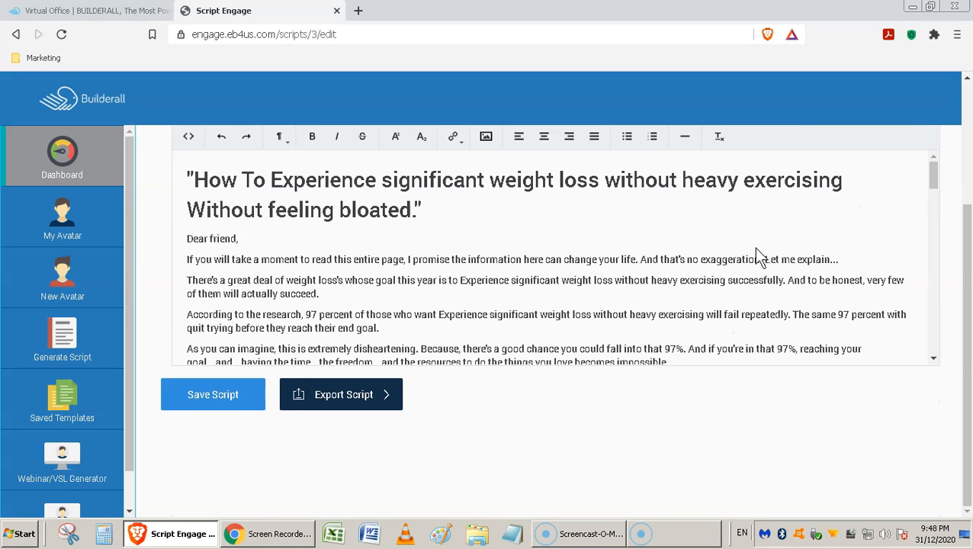
pyautogui.scroll(1, 757, 252)
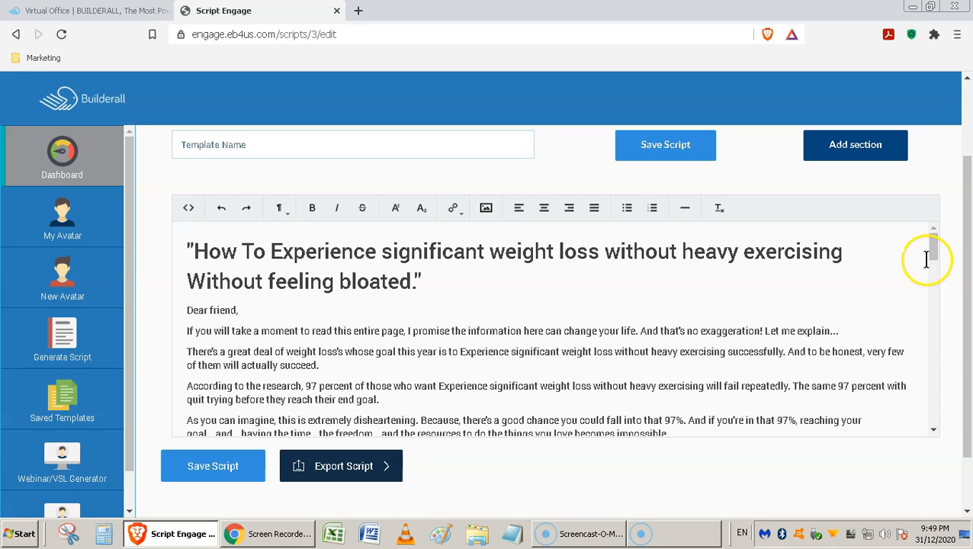
pyautogui.moveTo(936, 249); pyautogui.dragTo(933, 265)
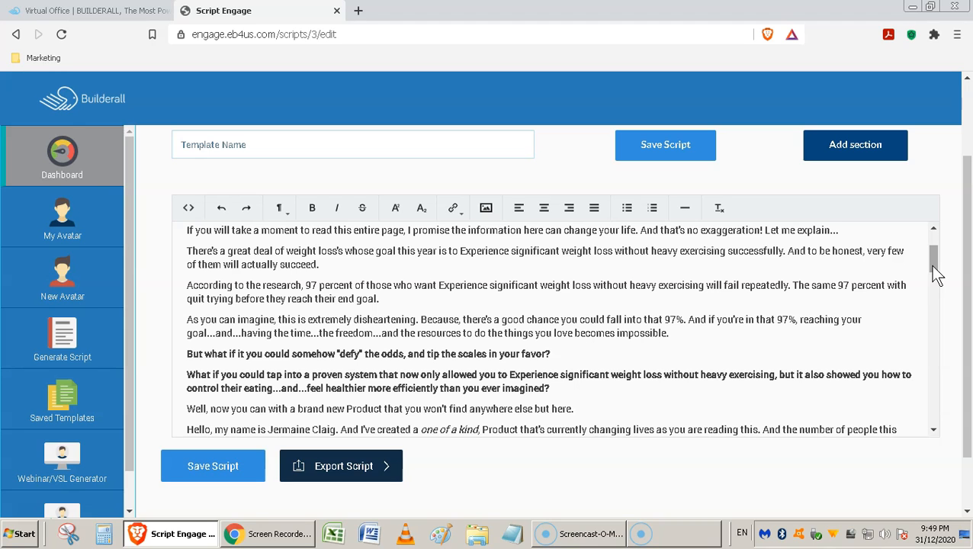
pyautogui.moveTo(935, 274); pyautogui.dragTo(948, 319)
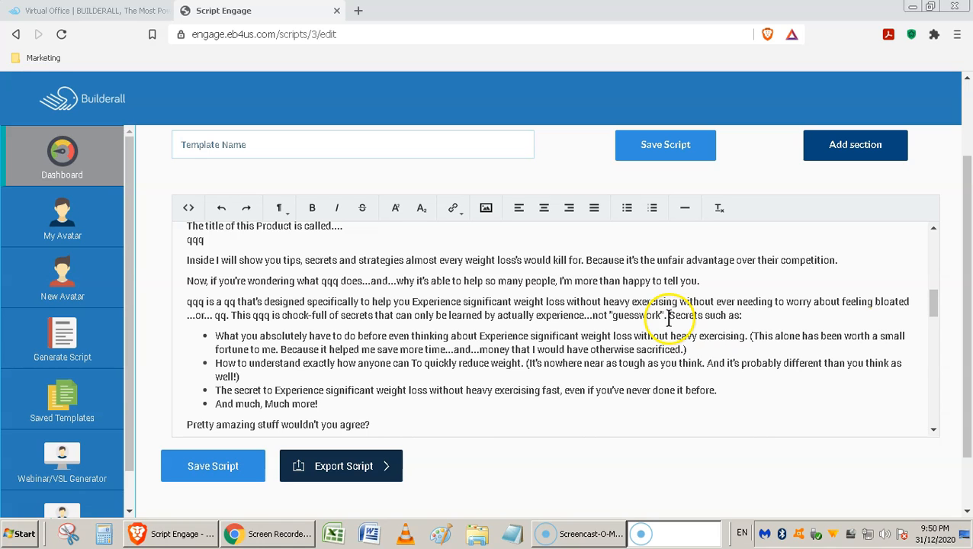
pyautogui.scroll(-3, 669, 320)
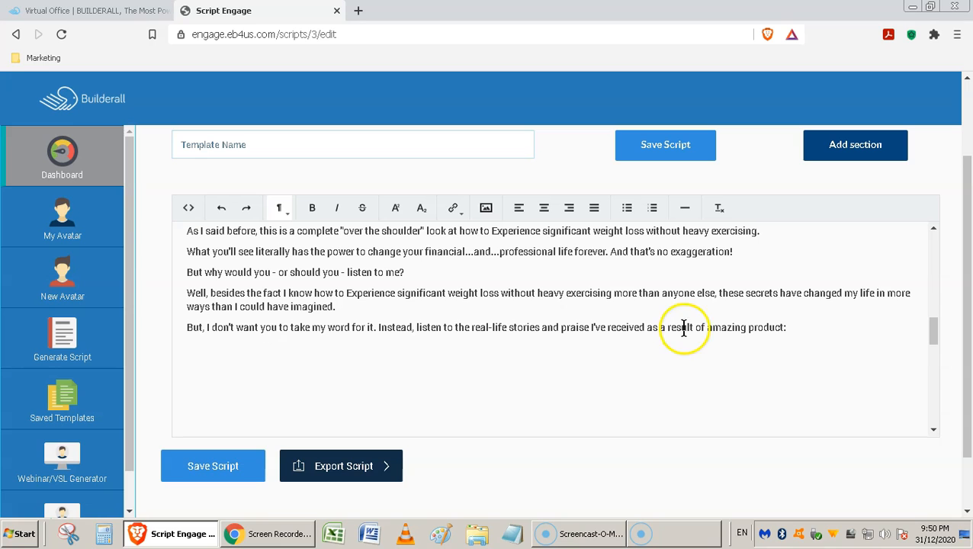
pyautogui.scroll(5, 679, 330)
pyautogui.scroll(2, 689, 329)
pyautogui.scroll(-8, 689, 329)
# Add the testimonial statement beginning "Never before has there been a Product like mine" to the script from the Section Adder.
pyautogui.click(811, 330)
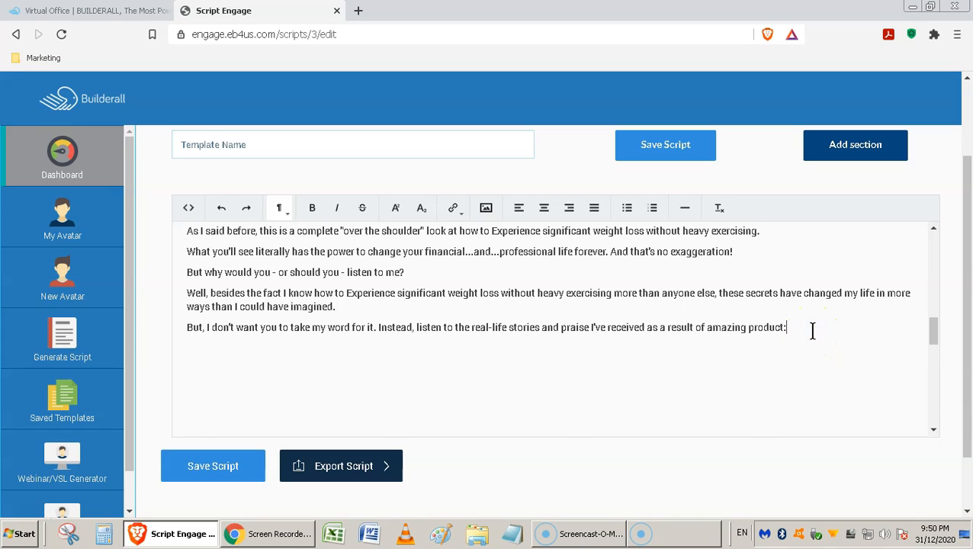
pyautogui.click(855, 156)
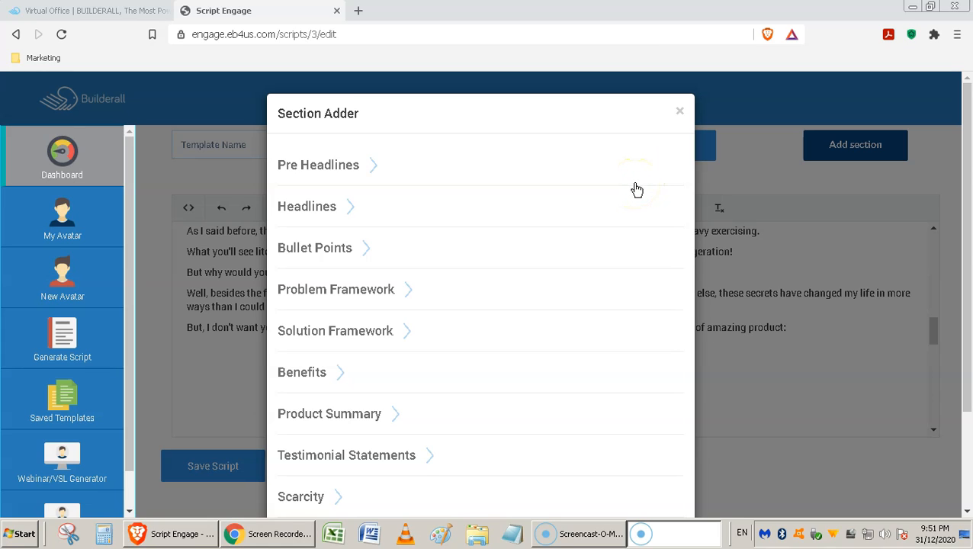
pyautogui.click(347, 458)
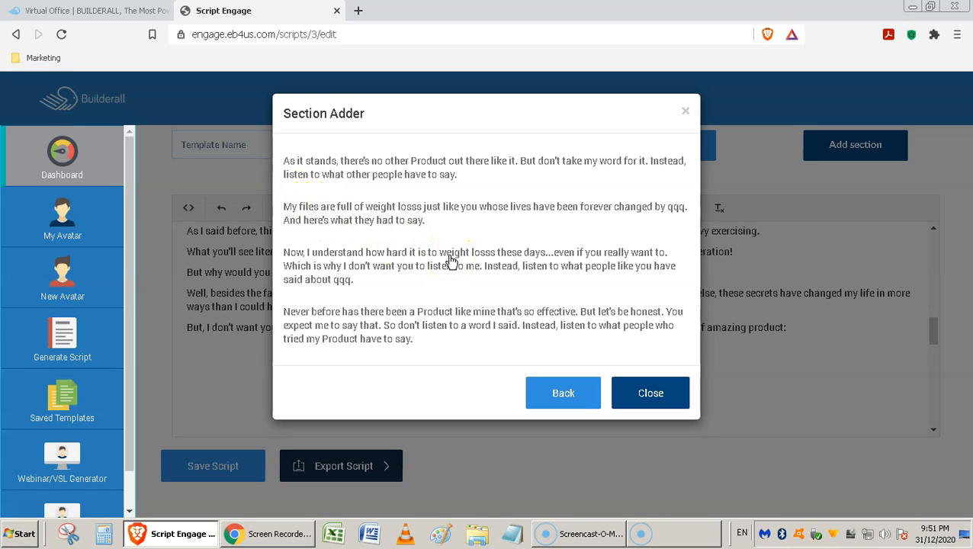
pyautogui.click(388, 330)
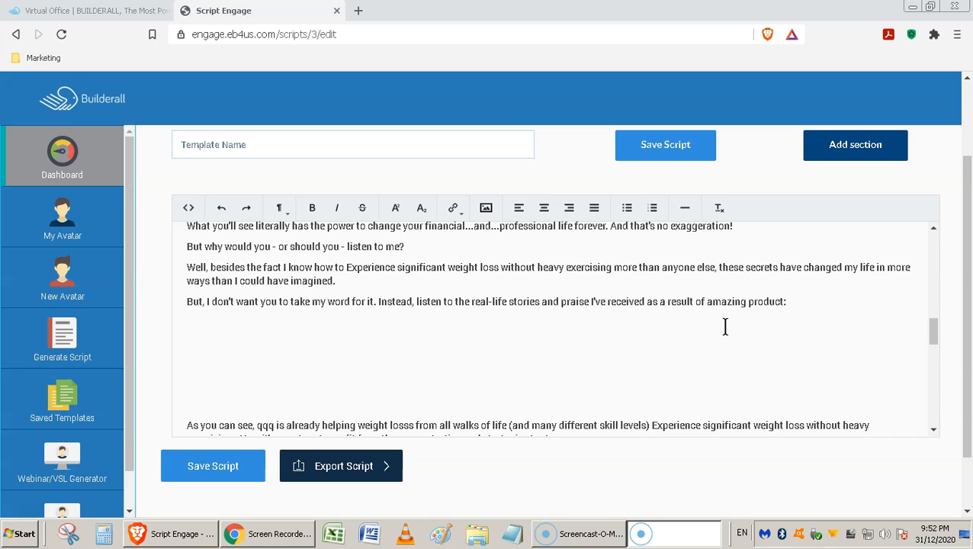
pyautogui.click(822, 328)
pyautogui.scroll(-10, 823, 330)
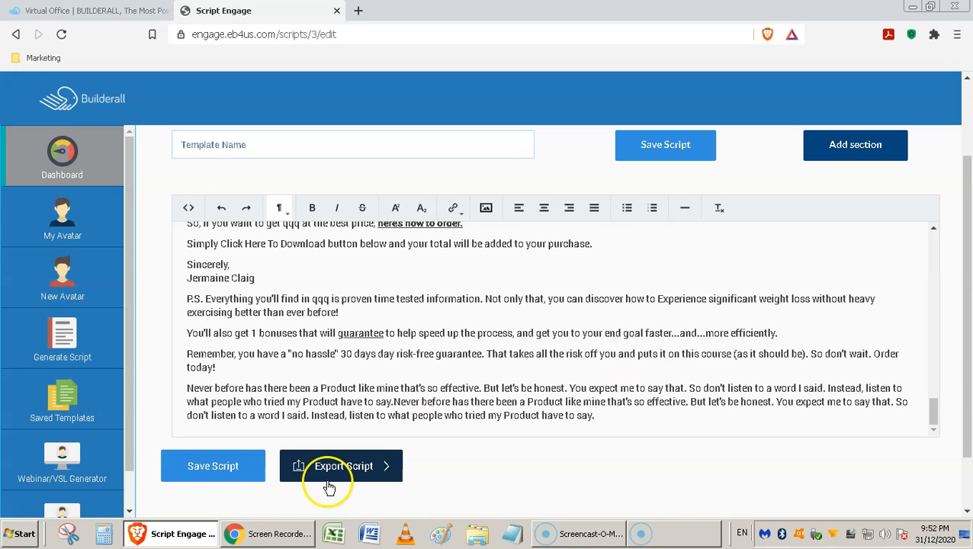
# View the script's export format options, including PDF, PPT and Word, without exporting.
pyautogui.click(388, 472)
pyautogui.scroll(-1, 485, 468)
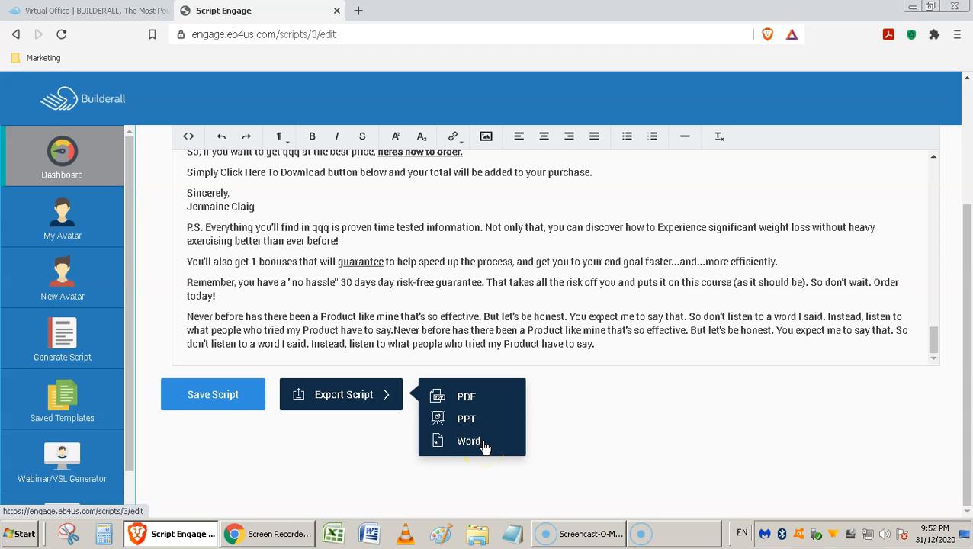
pyautogui.click(608, 431)
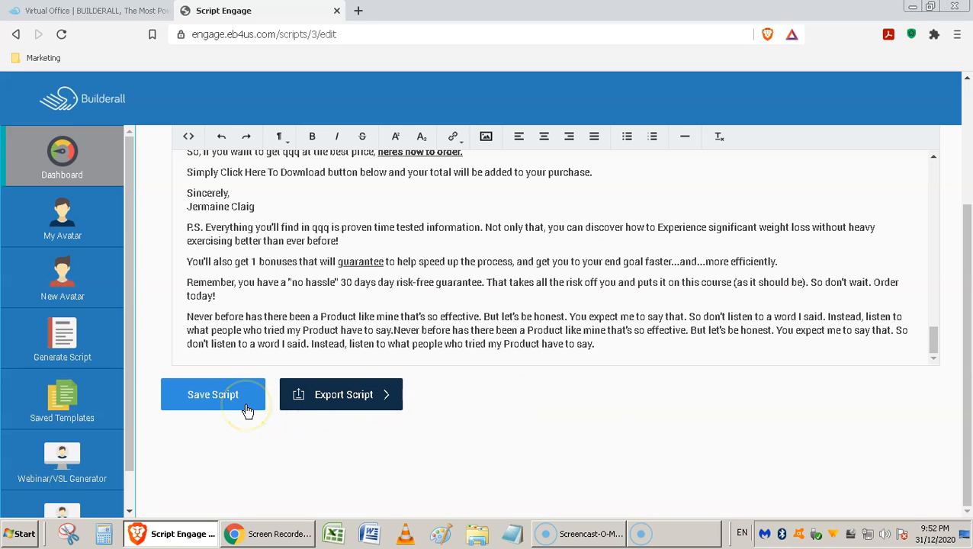
# Name the script template with the persona's first name followed by "script".
pyautogui.scroll(15, 328, 351)
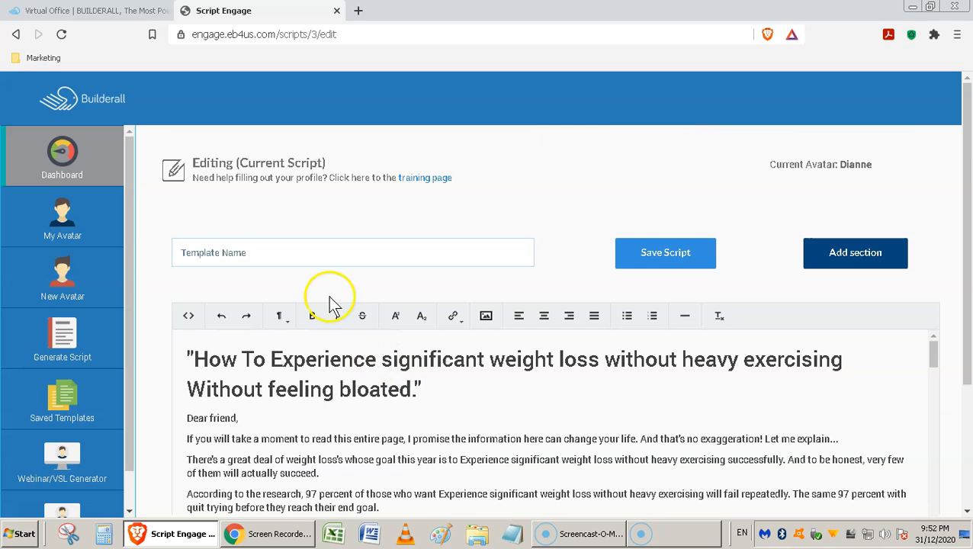
pyautogui.click(247, 254)
pyautogui.write('Dianne sc')
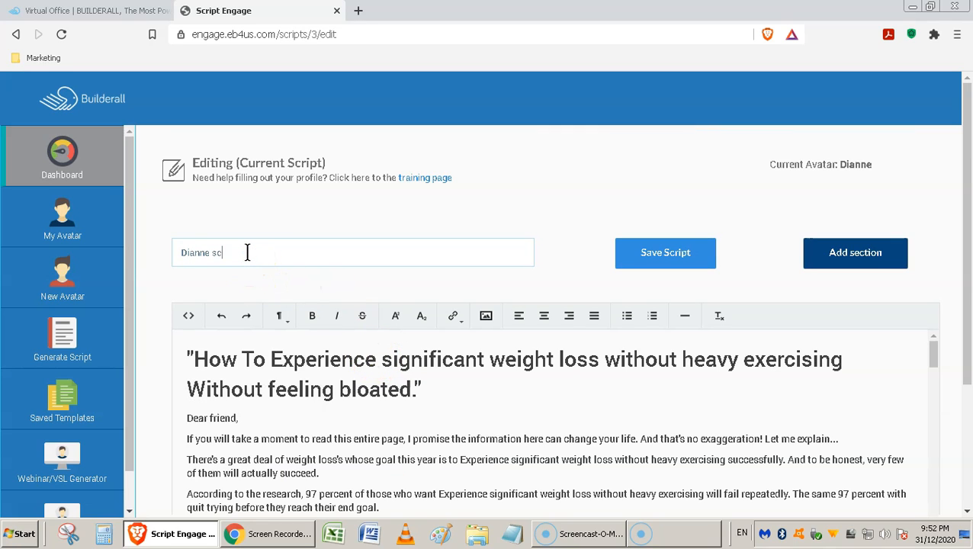
pyautogui.write('ript')
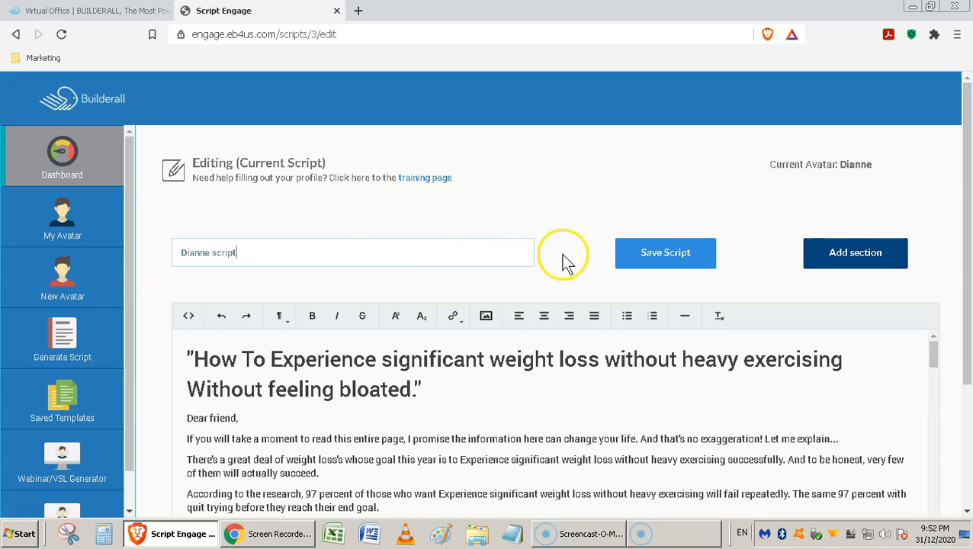
# Save the named script as a template and open the list of saved templates.
pyautogui.click(643, 262)
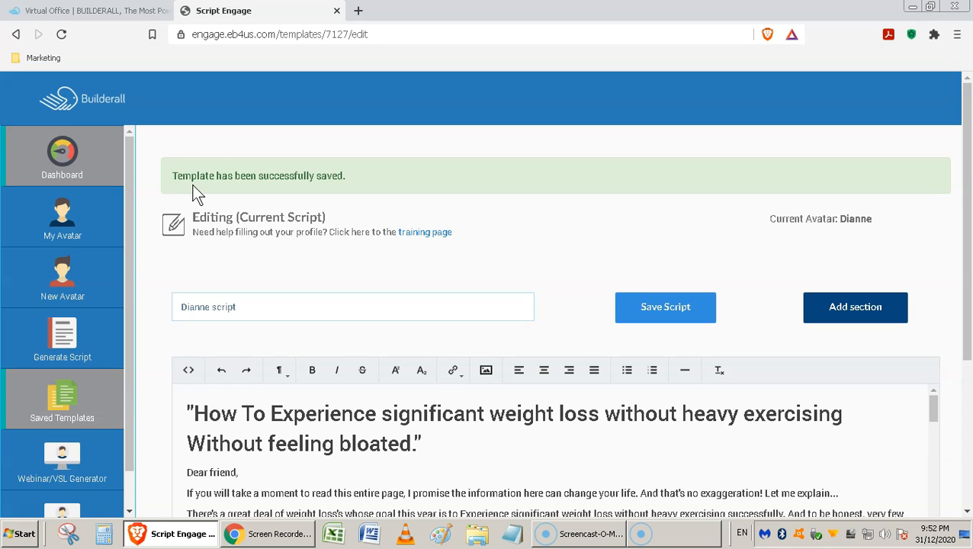
pyautogui.scroll(-1, 192, 185)
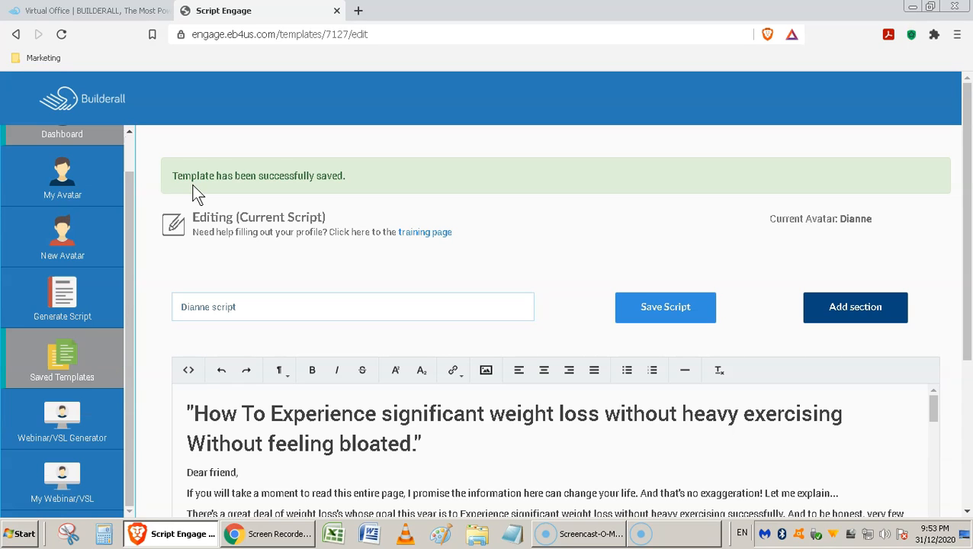
pyautogui.click(67, 360)
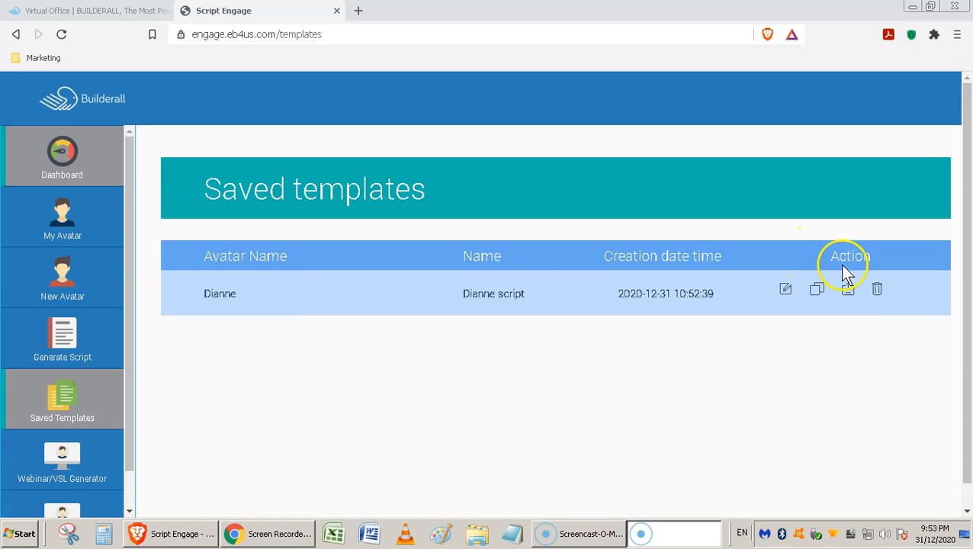
# View the saved script template's export formats without exporting, and duplicate the template.
pyautogui.click(848, 293)
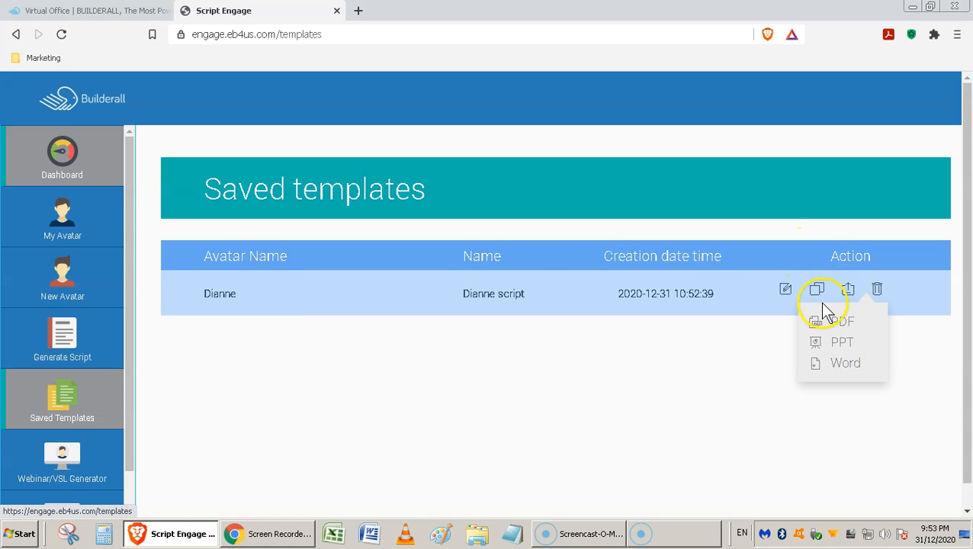
pyautogui.click(818, 297)
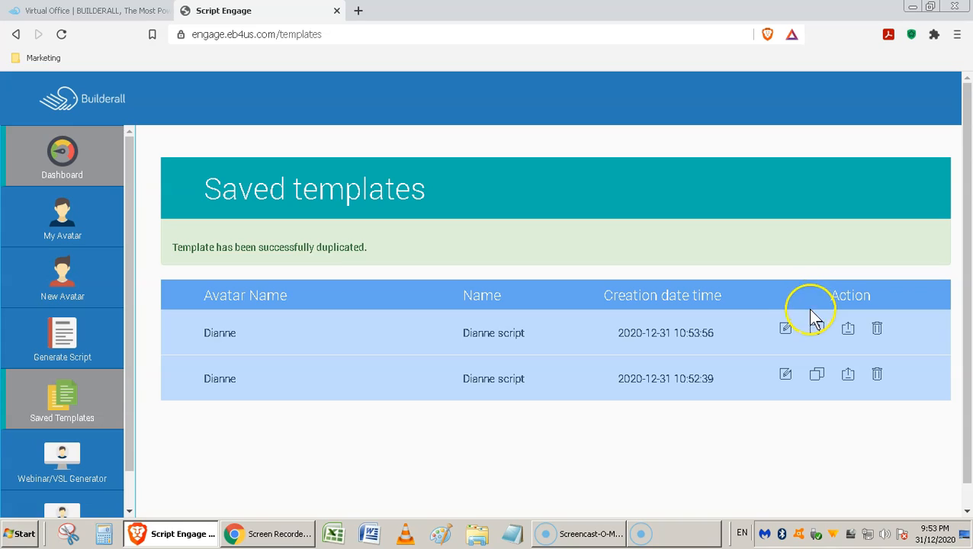
pyautogui.click(785, 330)
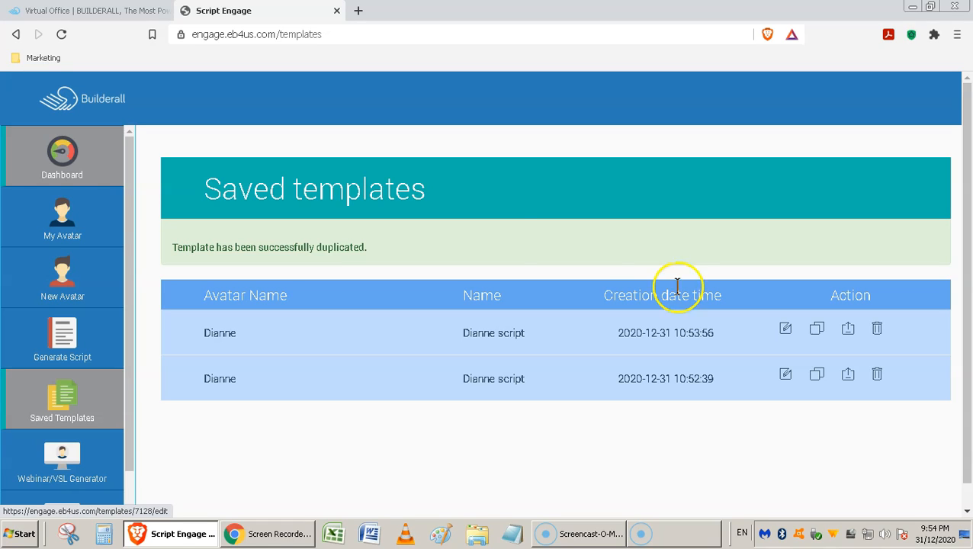
# Open the list of created avatars and examine the edit and duplicate actions for the existing avatar.
pyautogui.click(72, 224)
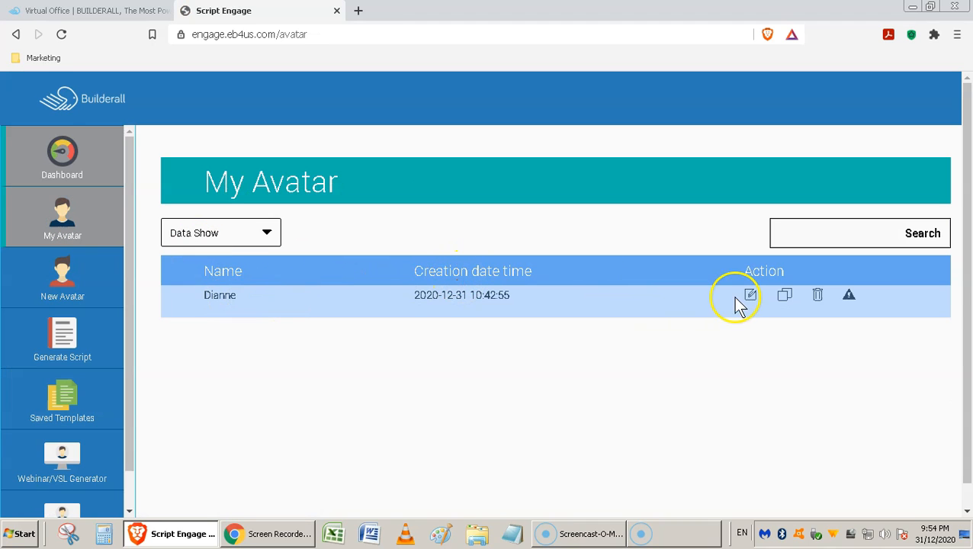
pyautogui.click(785, 305)
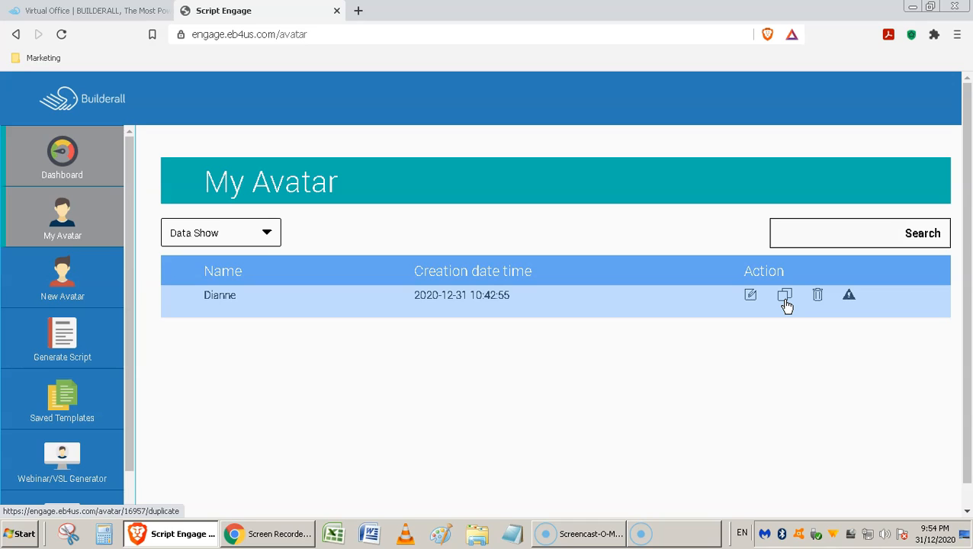
pyautogui.click(751, 299)
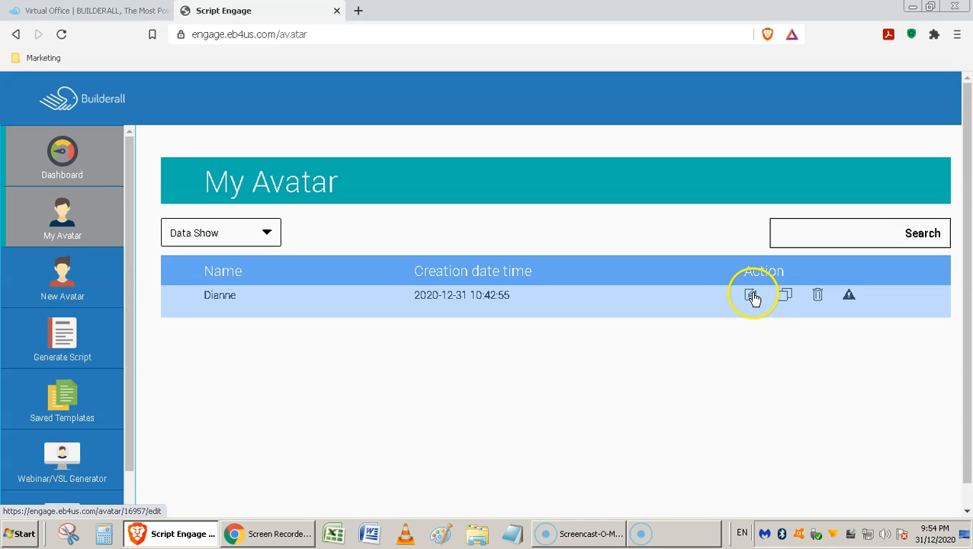